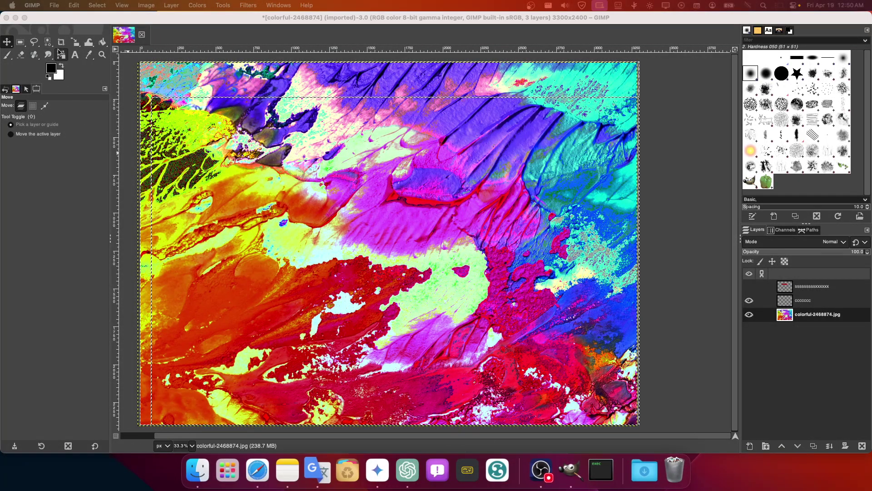
Start a text box on the colourful painting with the Text tool and dismiss the too-big warning
click(84, 57)
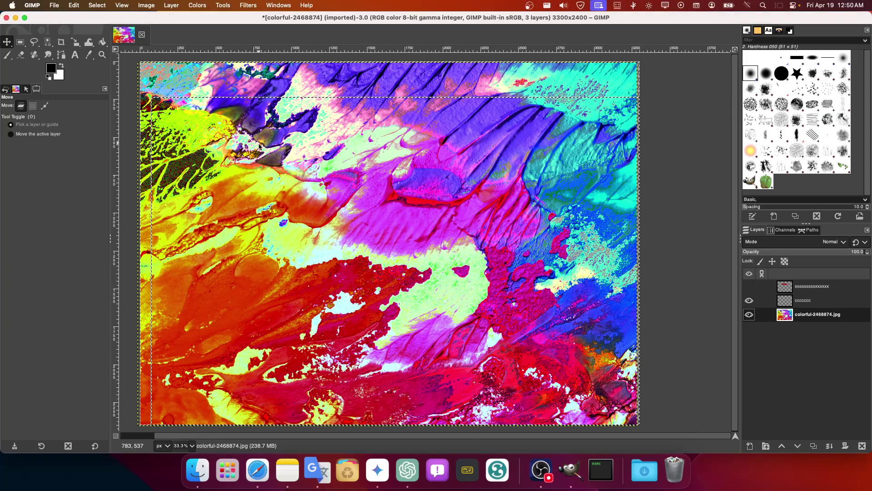
drag(242, 127, 300, 157)
key(t)
click(237, 122)
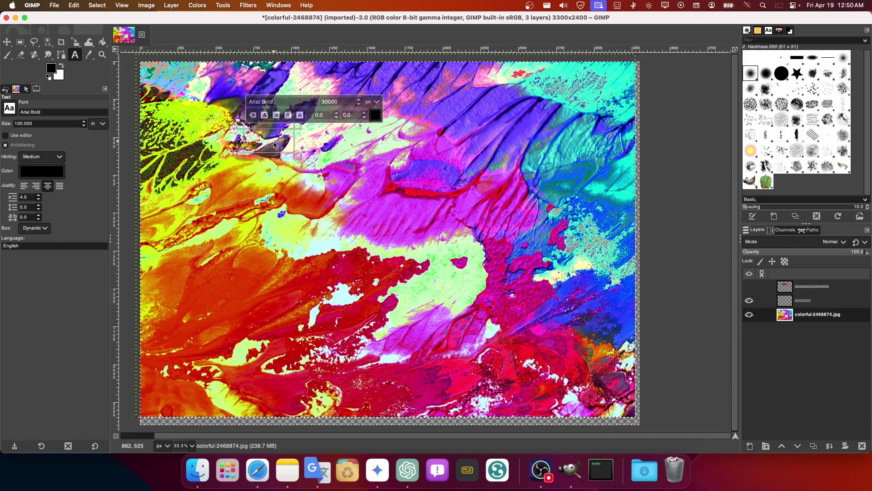
text(F)
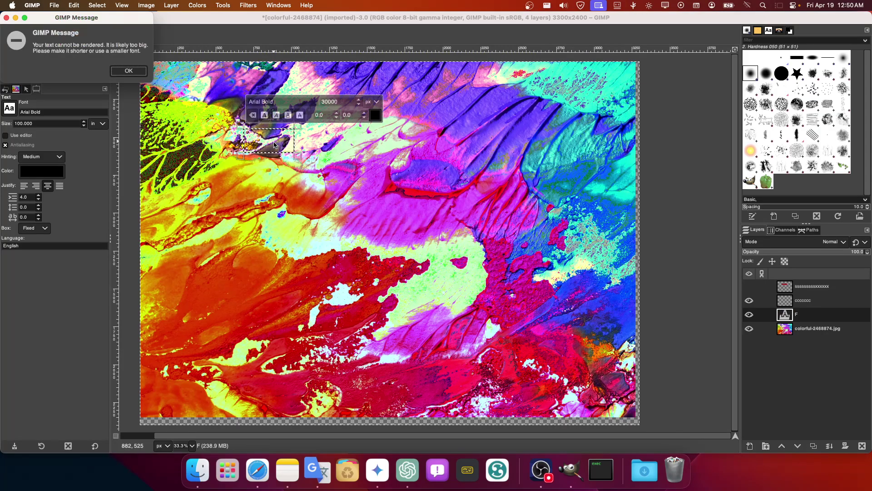
click(129, 71)
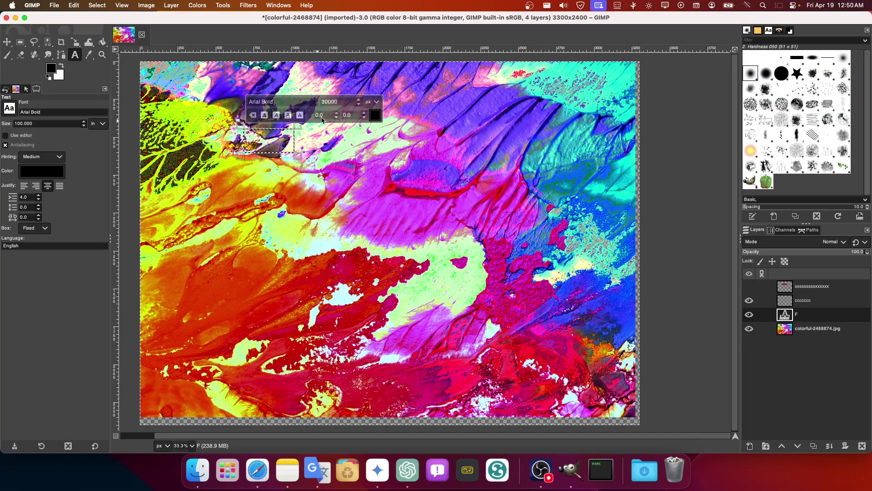
Set the text size to 100 px and type CSCS in the text box
double_click(336, 102)
text(30000)
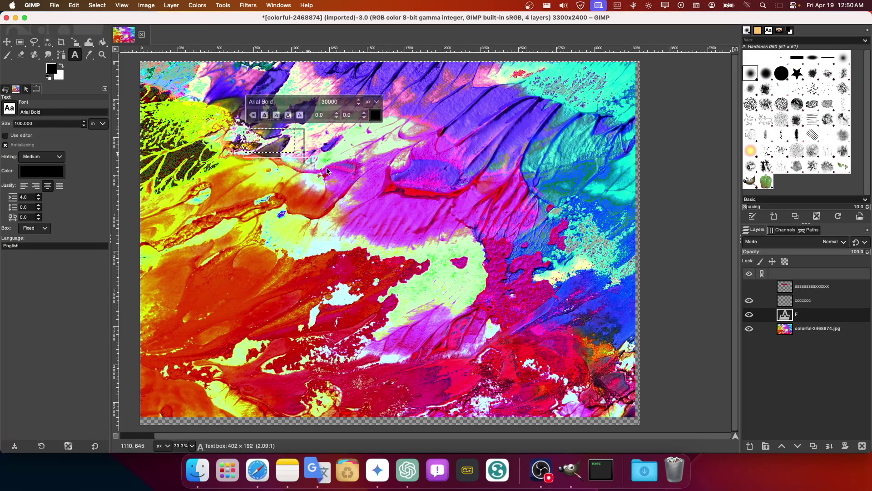
text(DF)
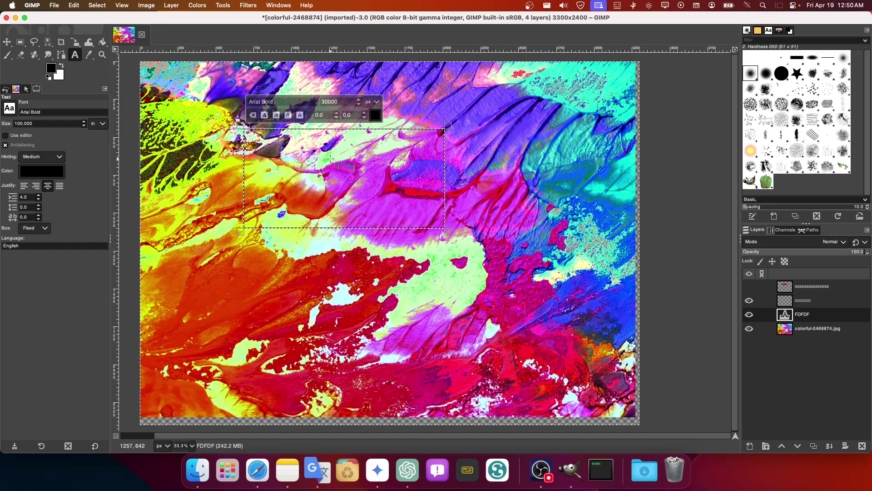
text(DF)
click(333, 102)
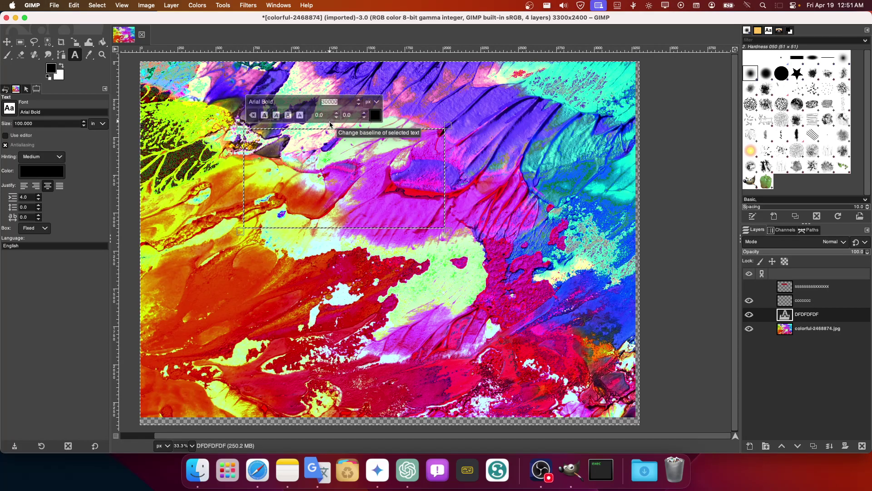
text(1)
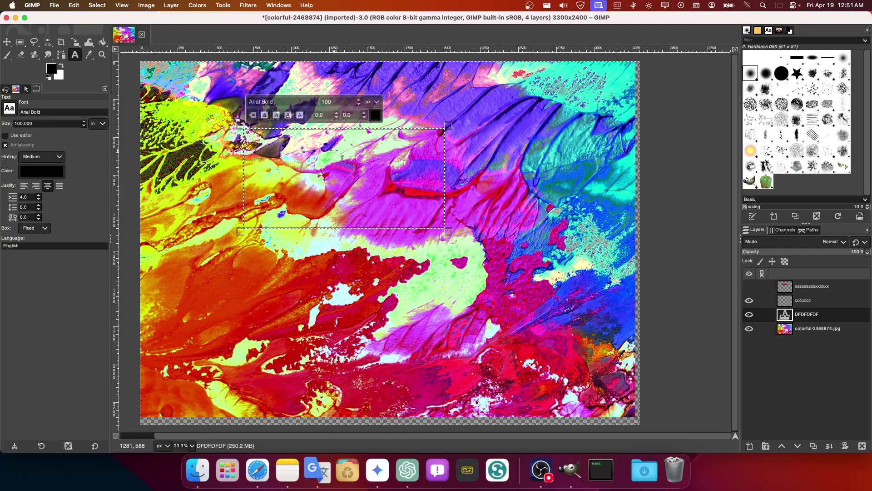
click(338, 175)
text(CSCS-)
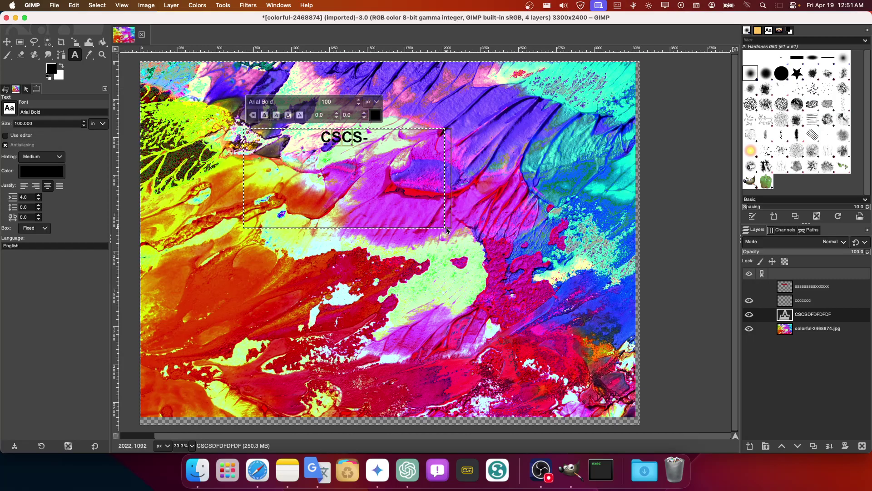
Replace Arial Bold in the Font field with Athelas Bold Italic from the font list
click(69, 114)
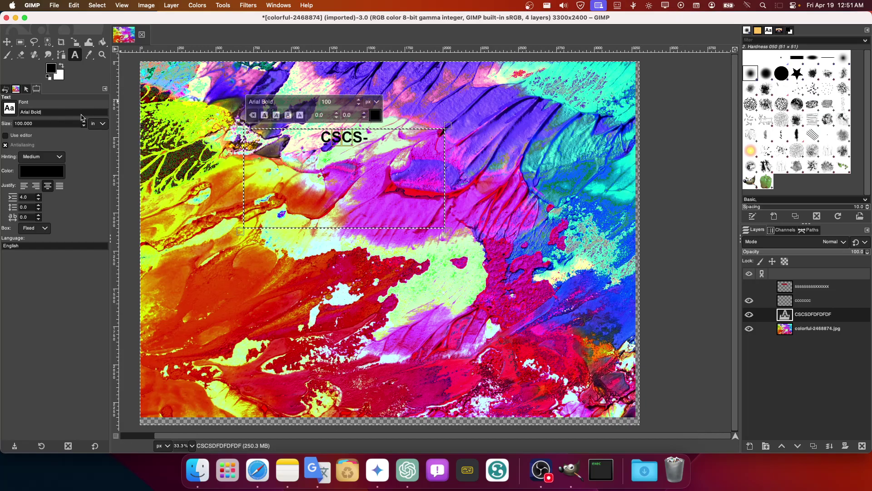
triple_click(293, 104)
triple_click(64, 114)
text(ADI)
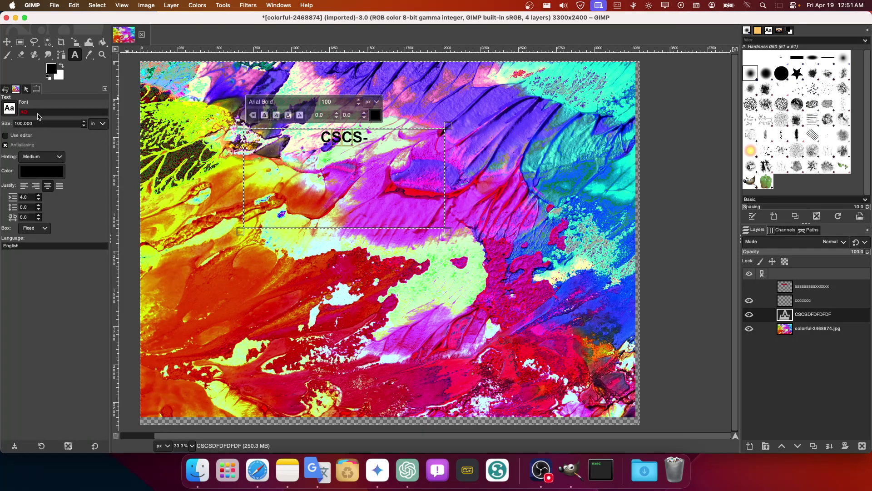
scroll(68, 205, down, 10)
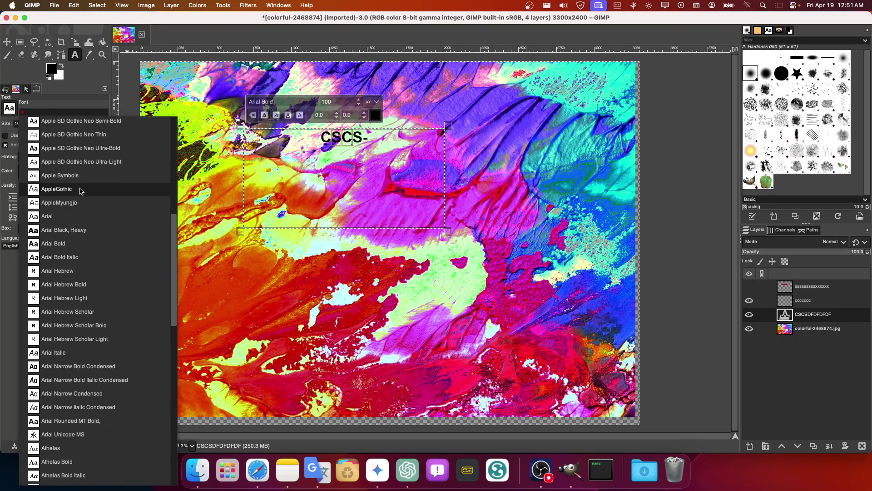
click(68, 236)
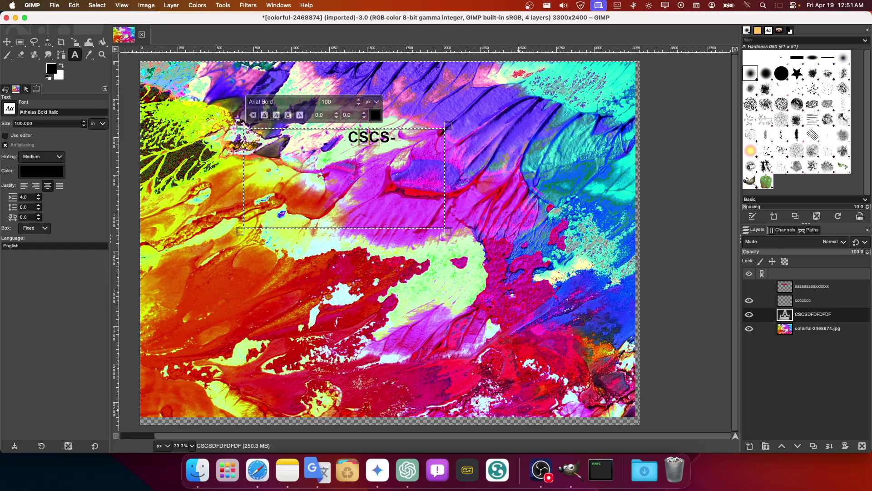
Switch to Safari and browse the 1001fonts.com New & Fresh Fonts list, loading more entries
key(super+Tab)
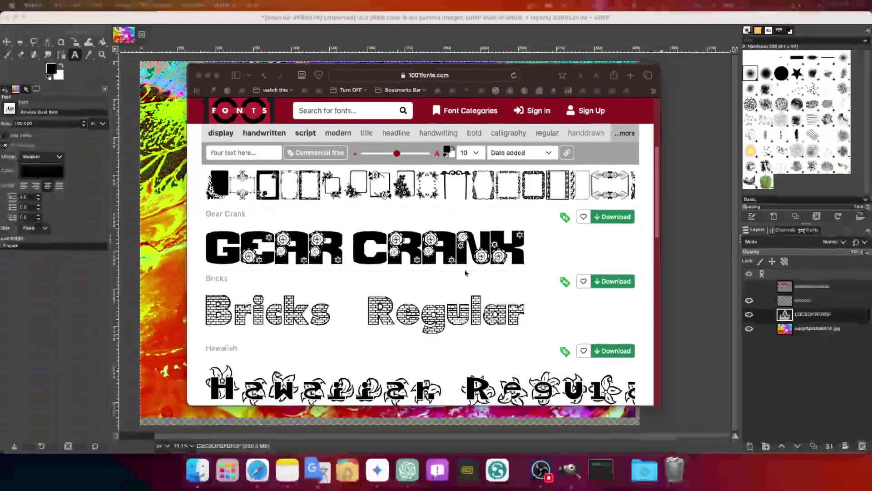
scroll(511, 490, down, 5)
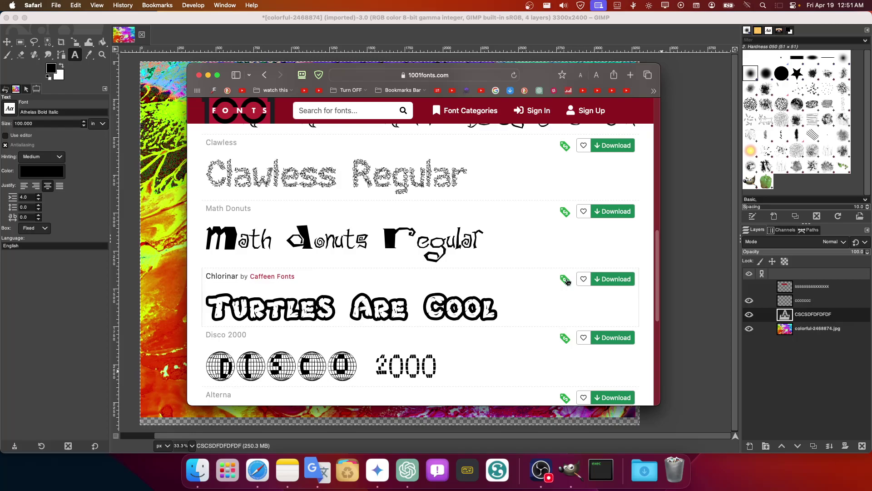
mouse_move(568, 281)
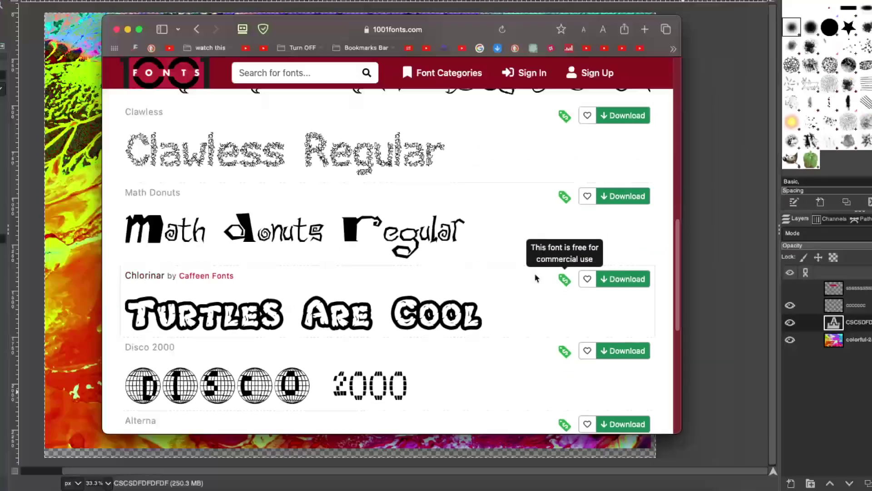
scroll(507, 267, down, 10)
scroll(419, 257, up, 2)
click(335, 264)
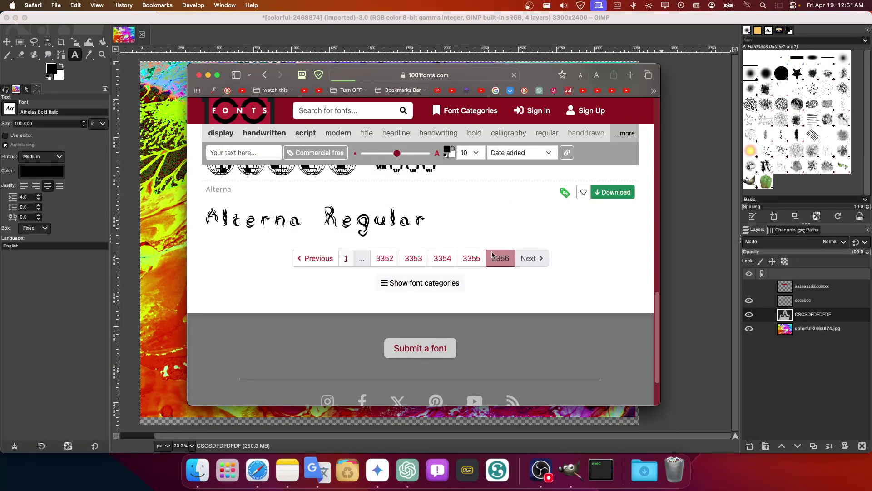
Load another page of fonts, scroll down to Chlorinar and download it
mouse_move(566, 256)
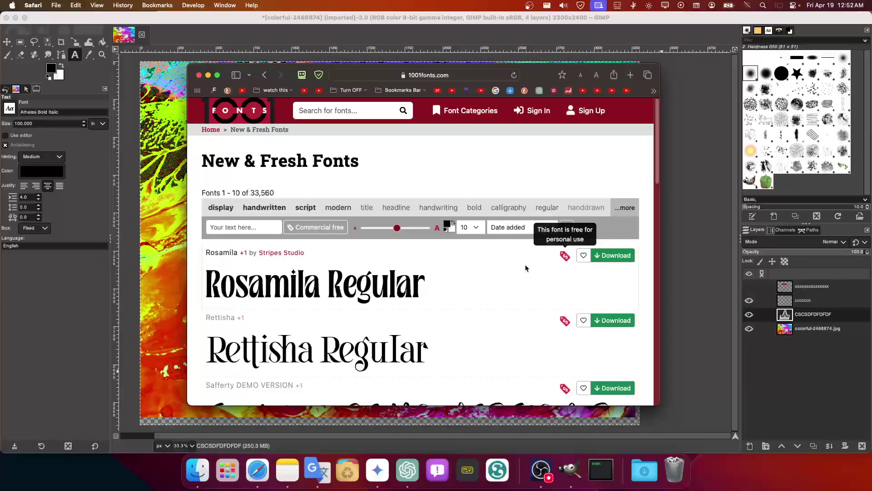
scroll(487, 281, down, 15)
scroll(487, 280, down, 3)
click(475, 214)
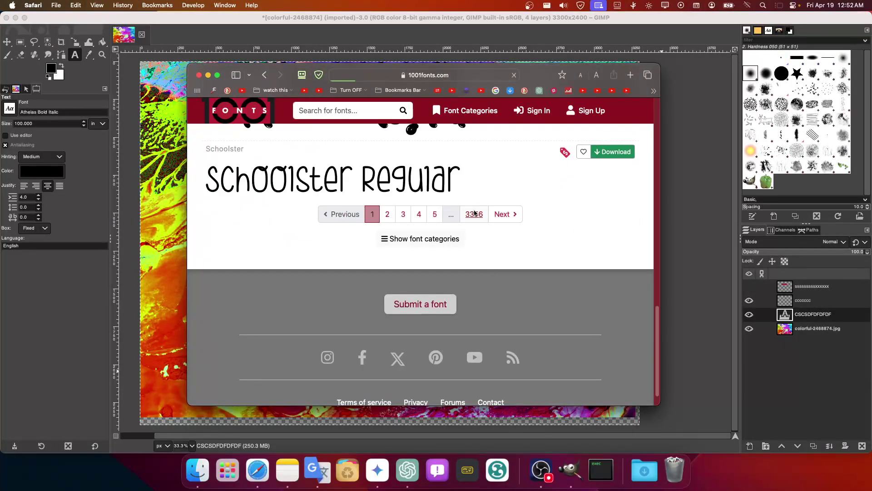
scroll(478, 218, down, 8)
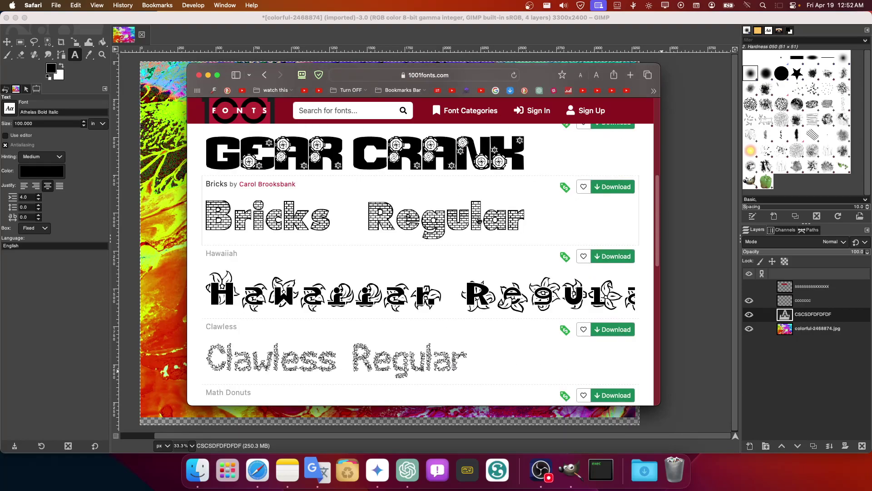
scroll(479, 220, down, 5)
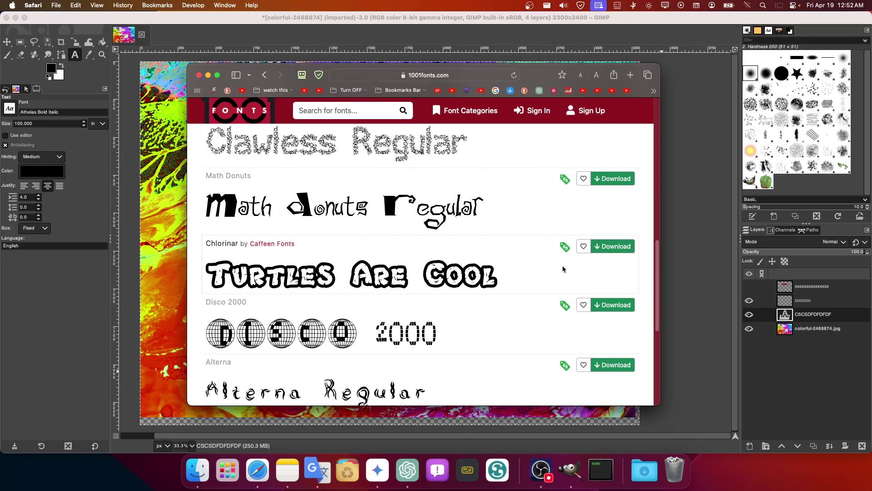
click(608, 247)
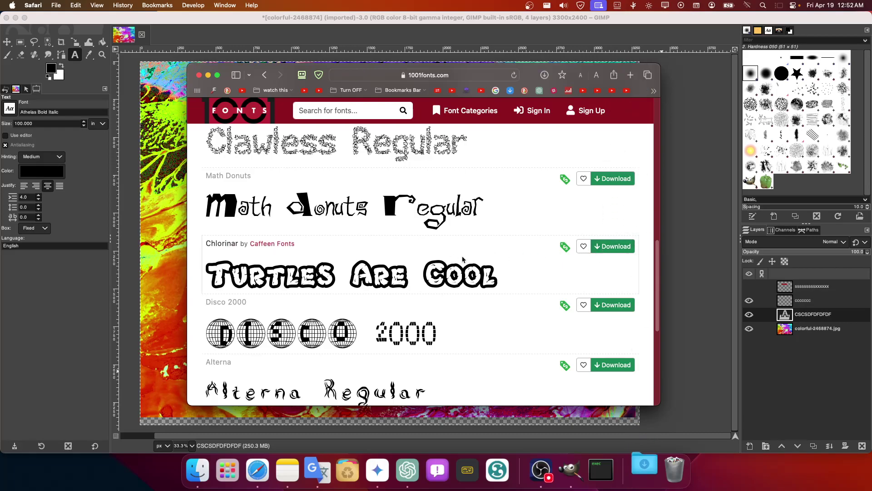
Unpack chlorinar.zip from the Downloads stack and open the chlorinar folder
click(643, 463)
click(645, 430)
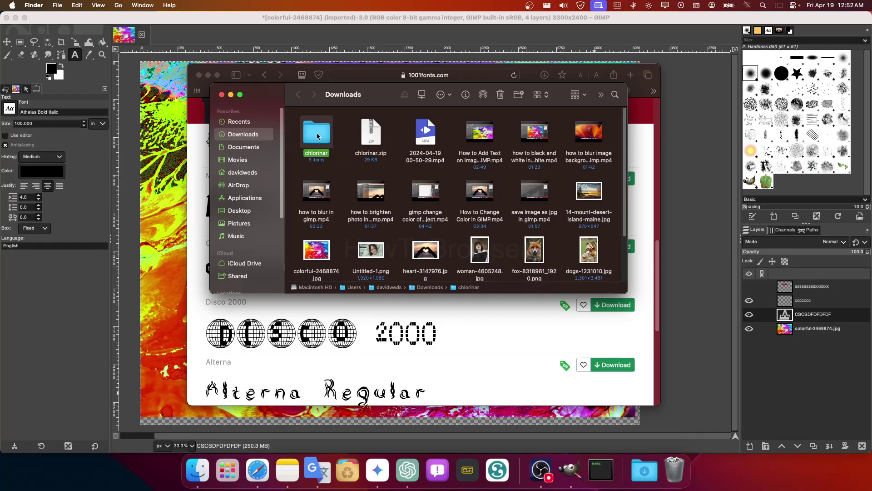
double_click(326, 132)
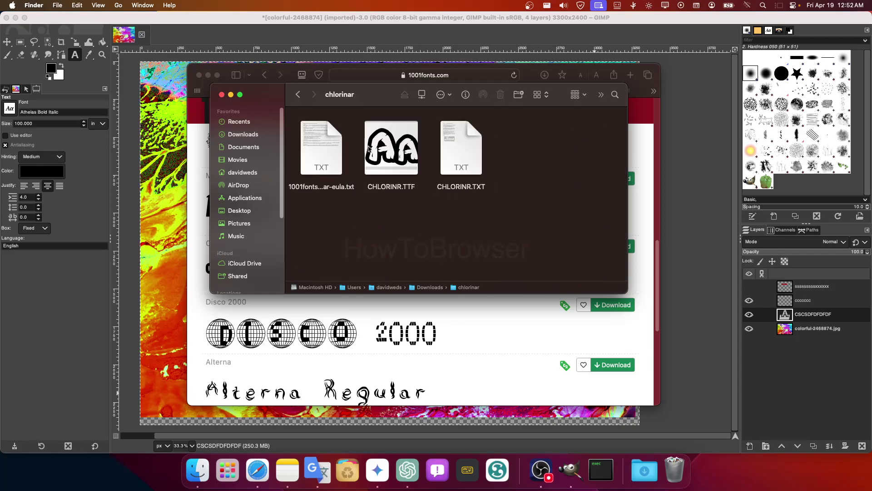
Read and close the Chlorinar licence text, then select CHLORINR.TTF
click(344, 158)
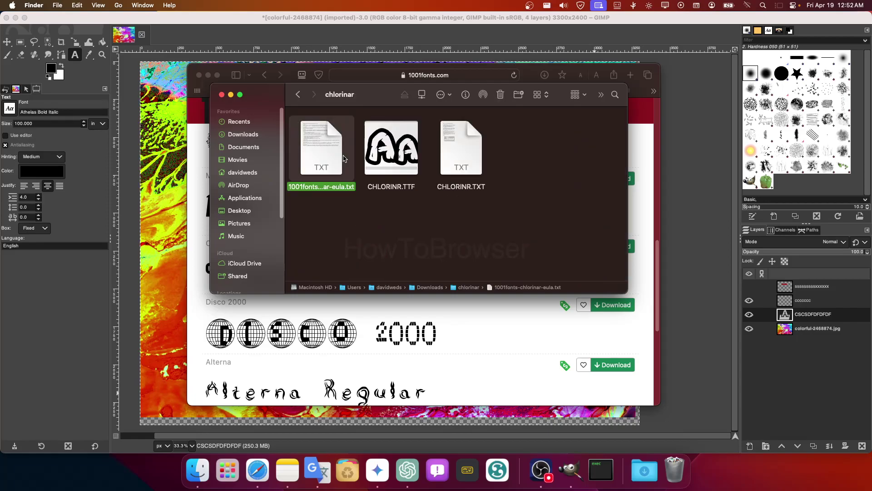
double_click(333, 156)
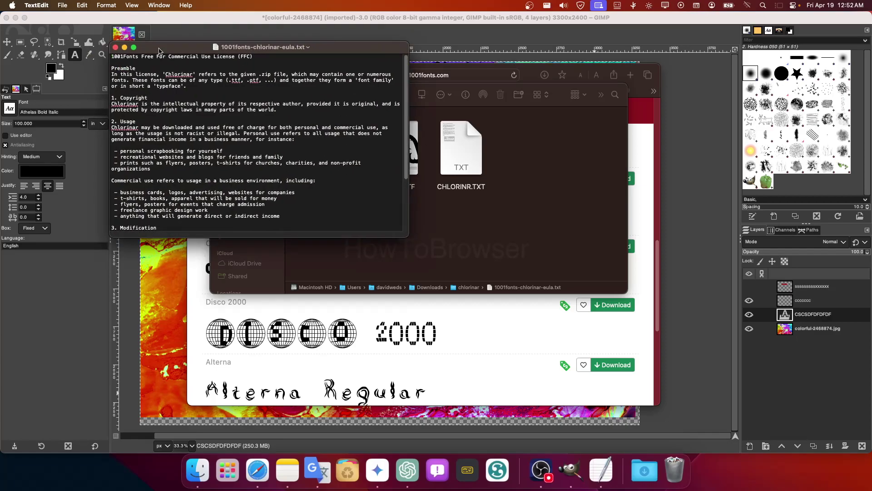
click(114, 47)
click(394, 139)
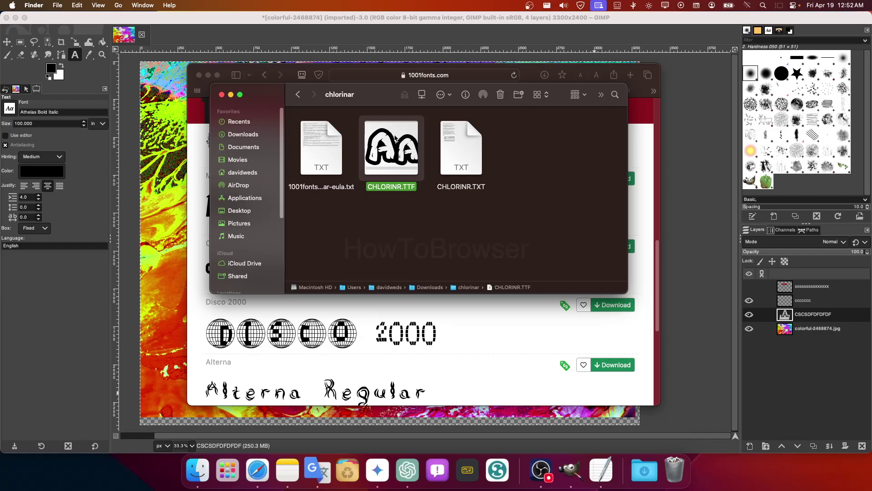
key(Return)
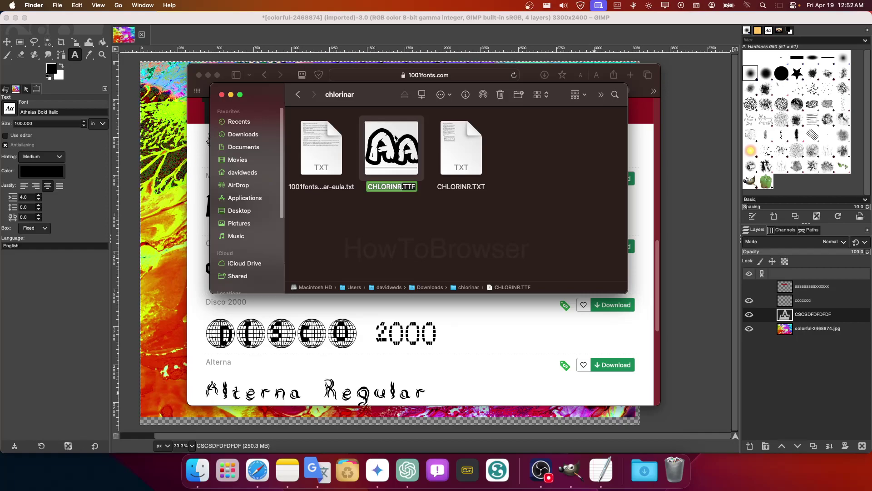
Open CHLORINR.TTF in Font Book and install the Chlorinar font
right_click(394, 138)
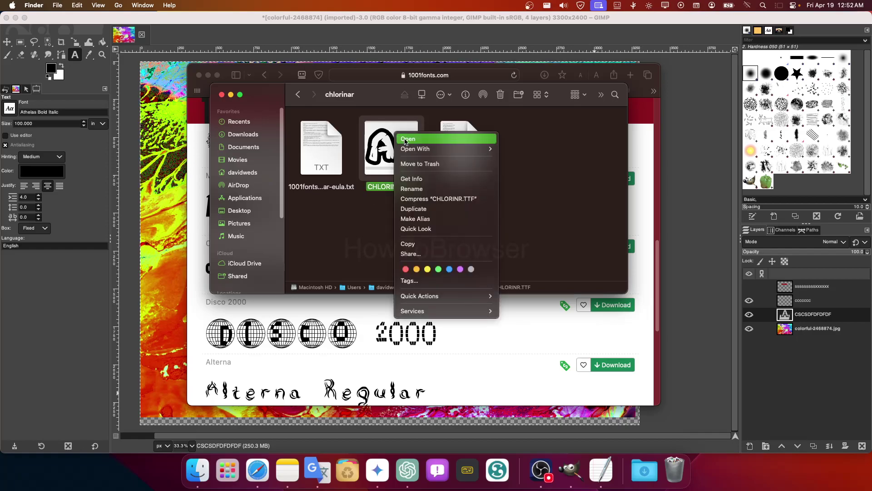
click(395, 140)
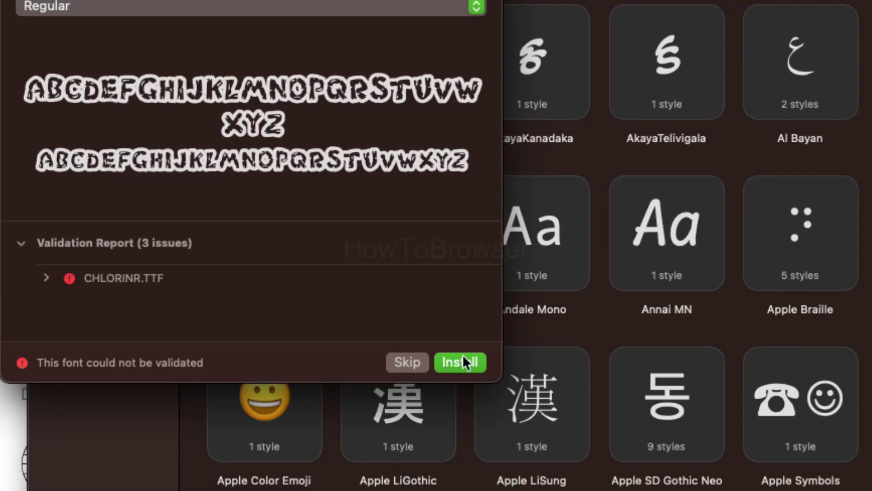
click(462, 361)
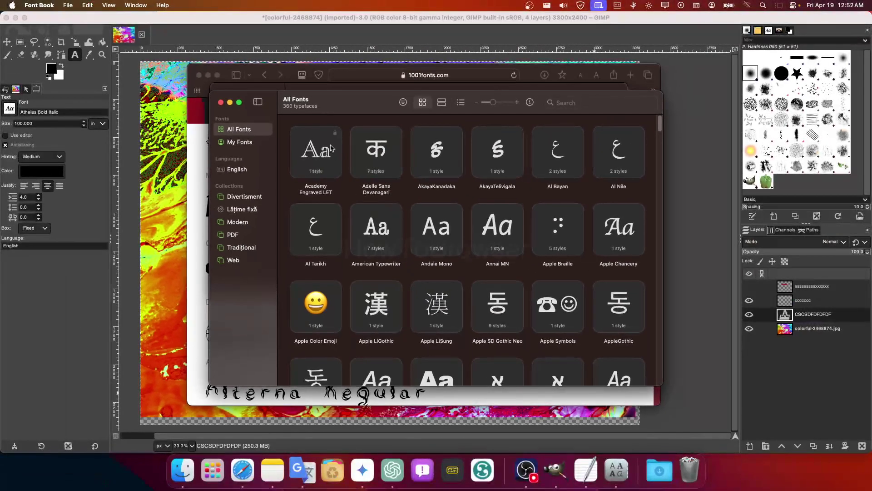
Copy the Chlorinar font name from the download page and return to the GIMP image
click(330, 73)
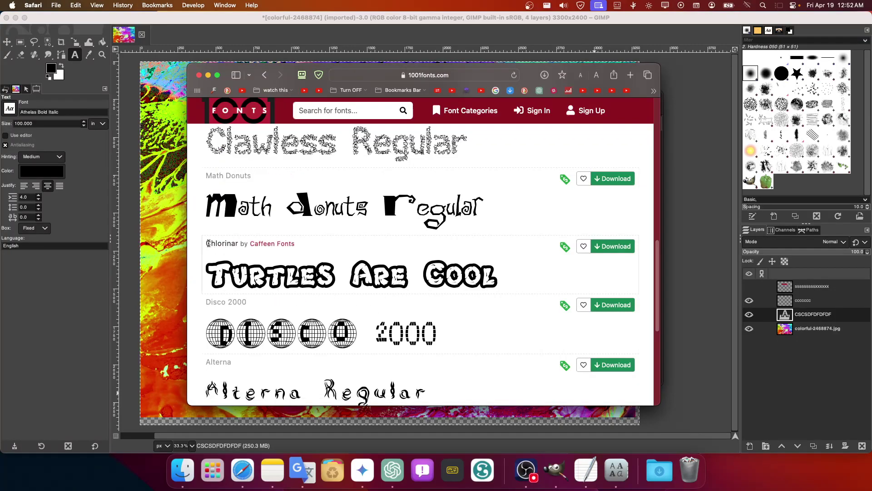
drag(207, 243, 234, 243)
right_click(229, 244)
click(244, 281)
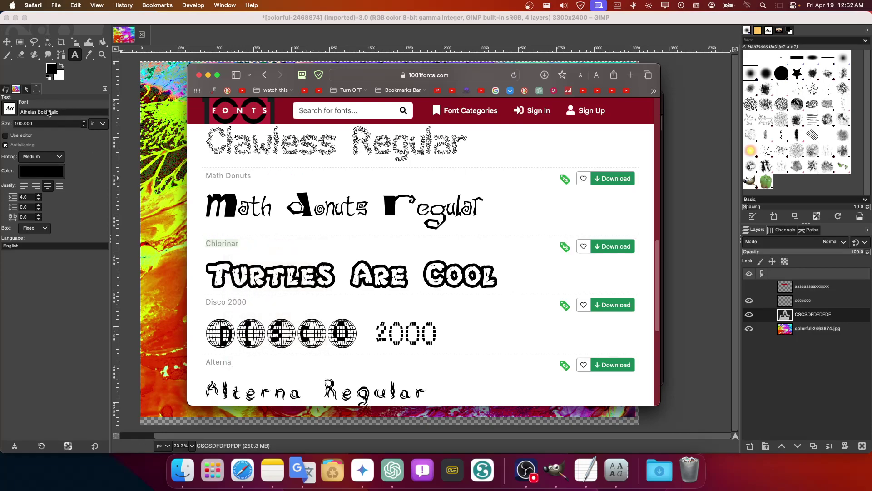
click(47, 112)
Cycle through the Images and Undo tabs to show the Pointer information panel
click(40, 89)
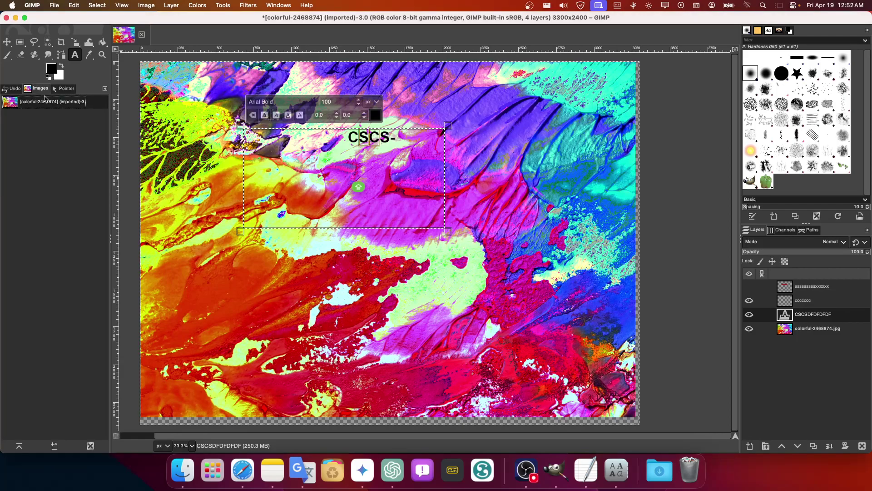
click(13, 89)
click(64, 88)
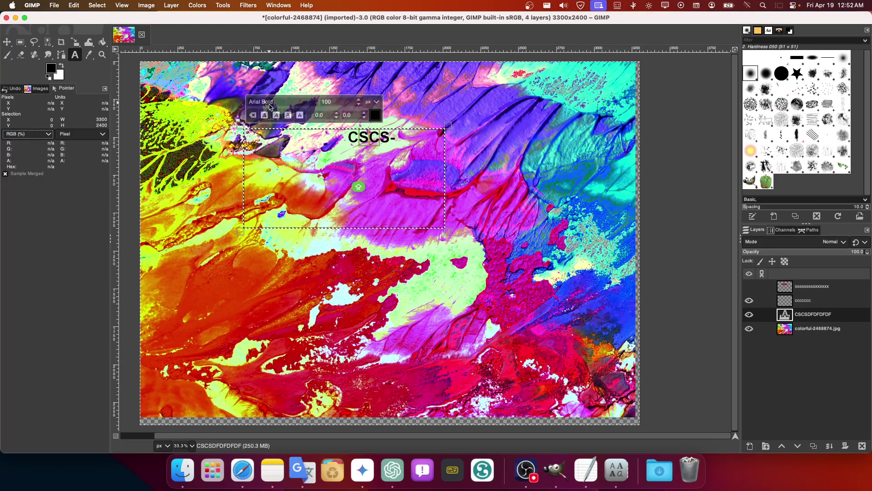
Try pasting the copied Chlorinar name over the font name in the font field
drag(296, 103, 249, 103)
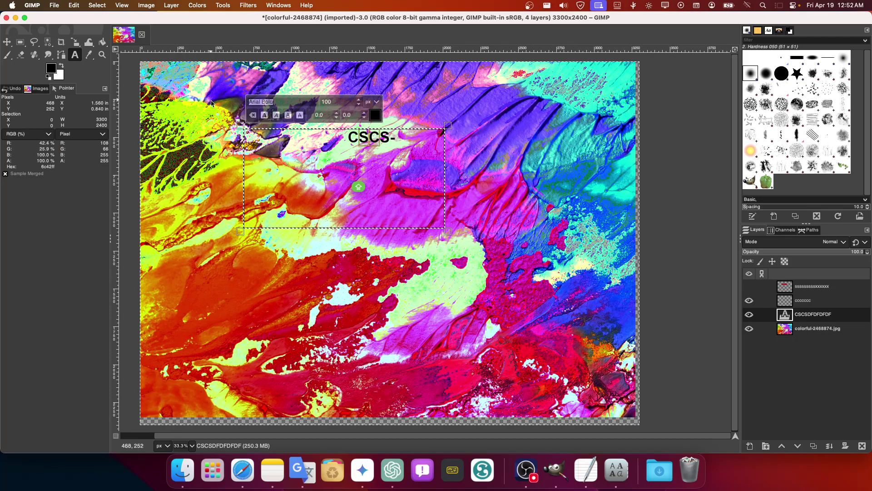
key(super+v)
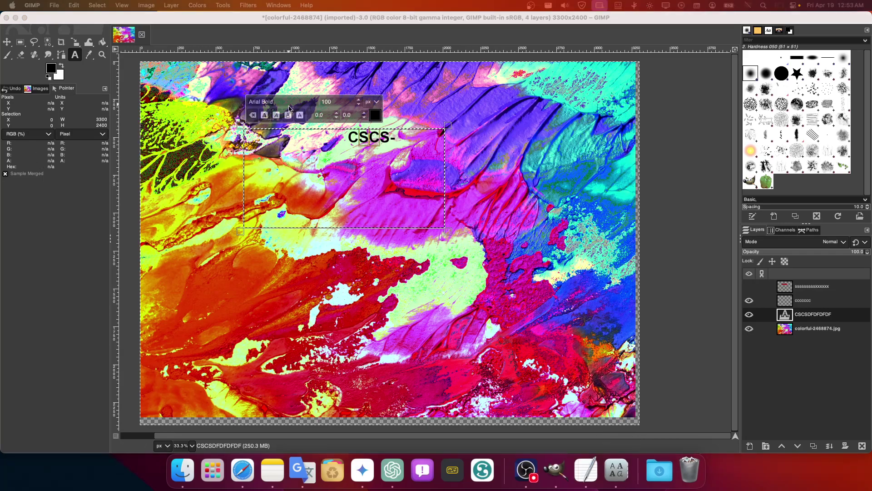
drag(289, 106, 235, 119)
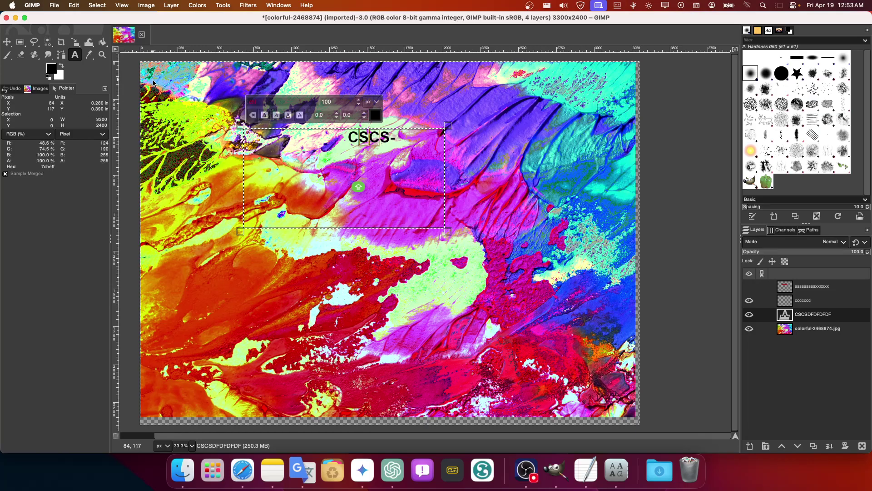
Quit GIMP discarding the unsaved image, then relaunch GIMP through Spotlight
key(super+q)
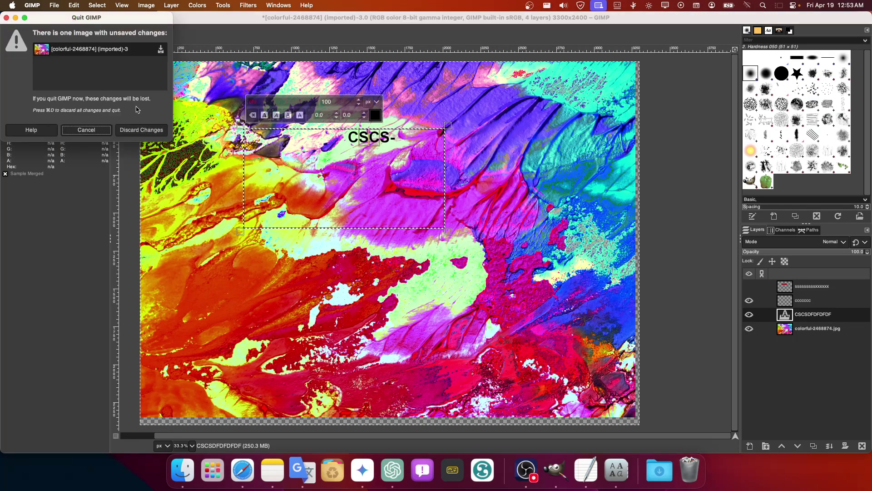
click(136, 131)
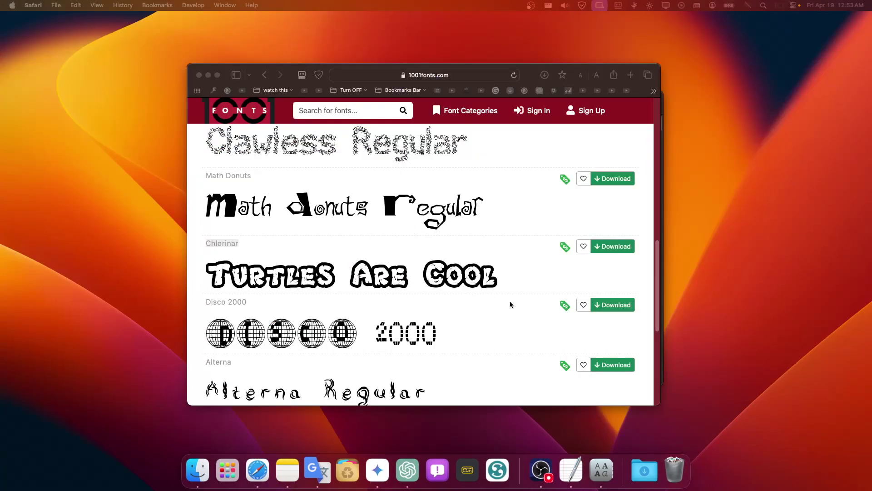
key(super+space)
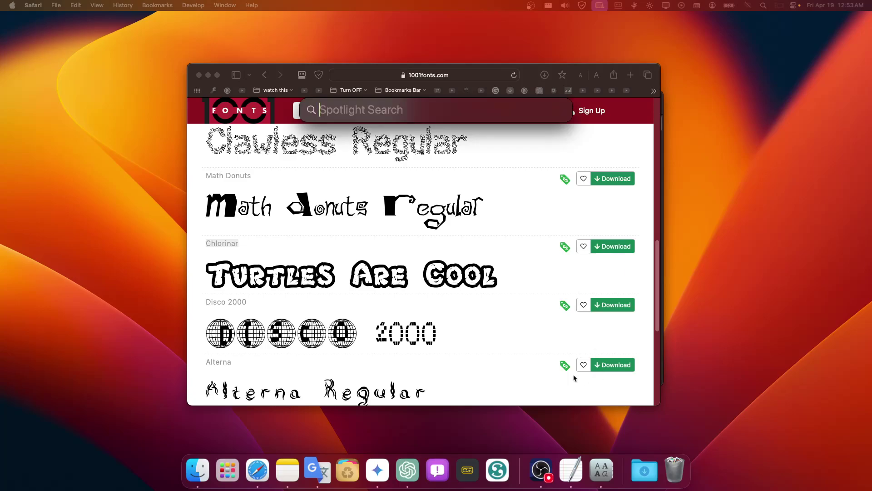
text(gim)
key(BackSpace)
text(m)
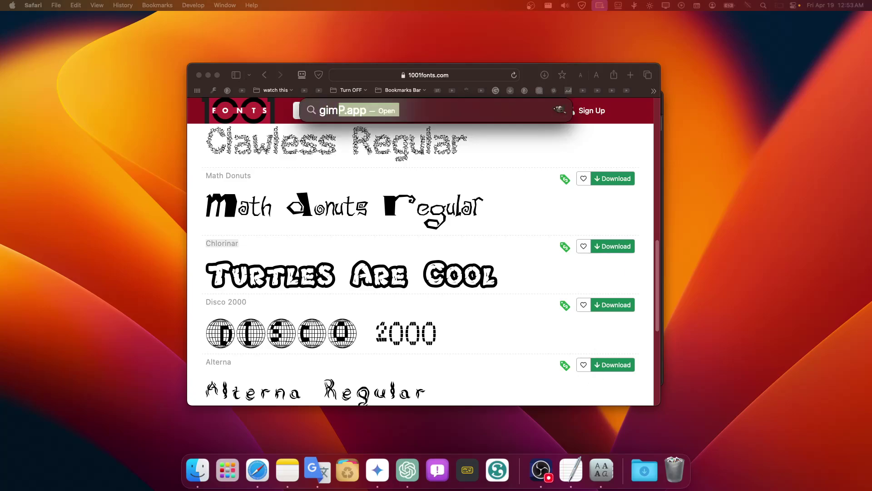
key(Return)
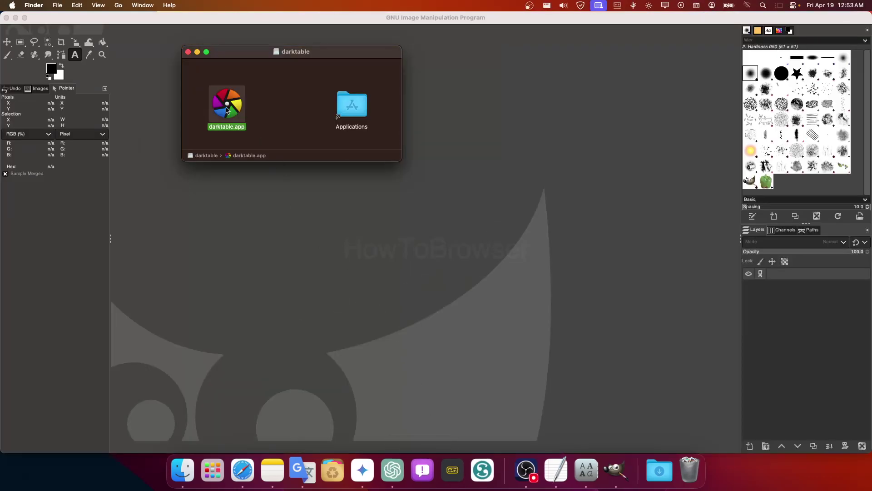
Minimize the darktable installer and chlorinar folder windows so GIMP sits in front
click(198, 53)
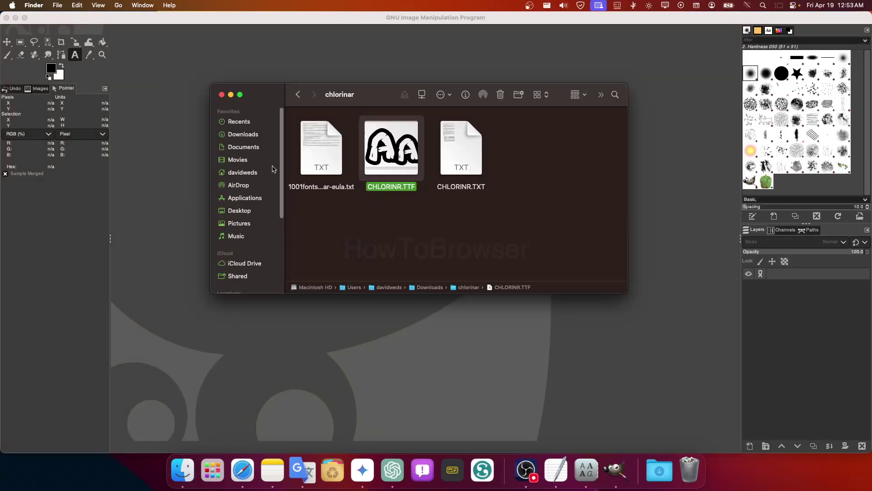
click(231, 95)
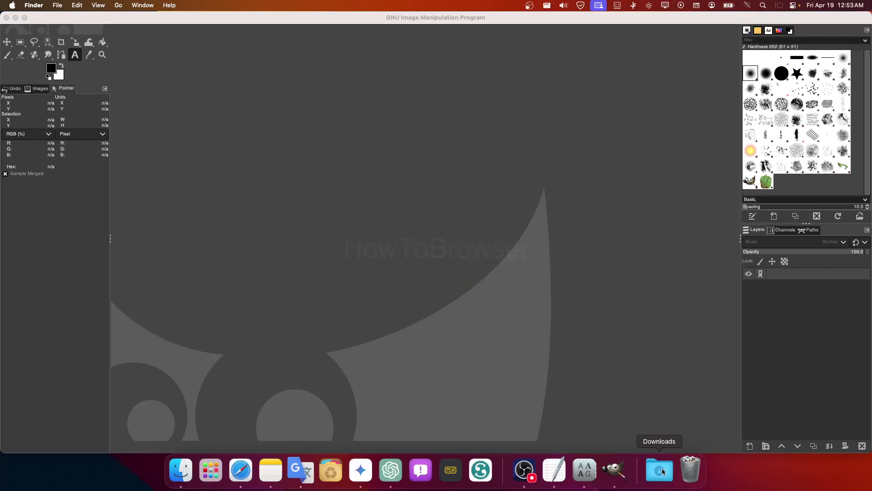
click(659, 470)
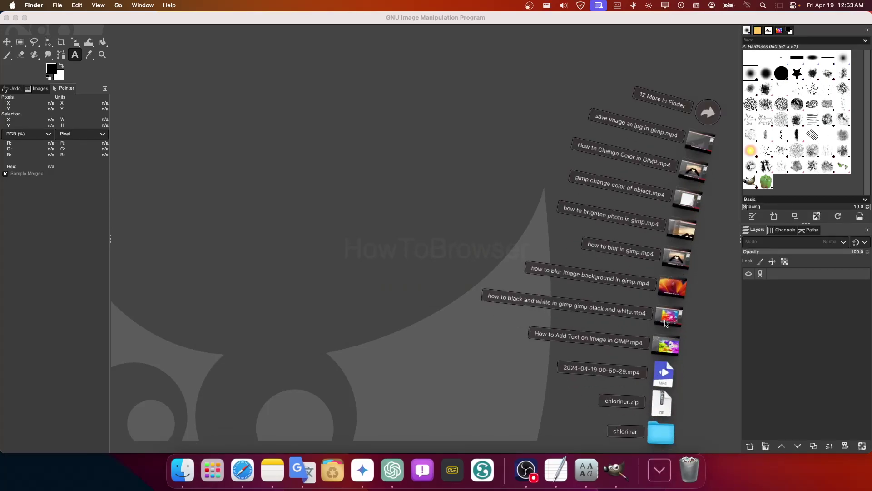
click(440, 152)
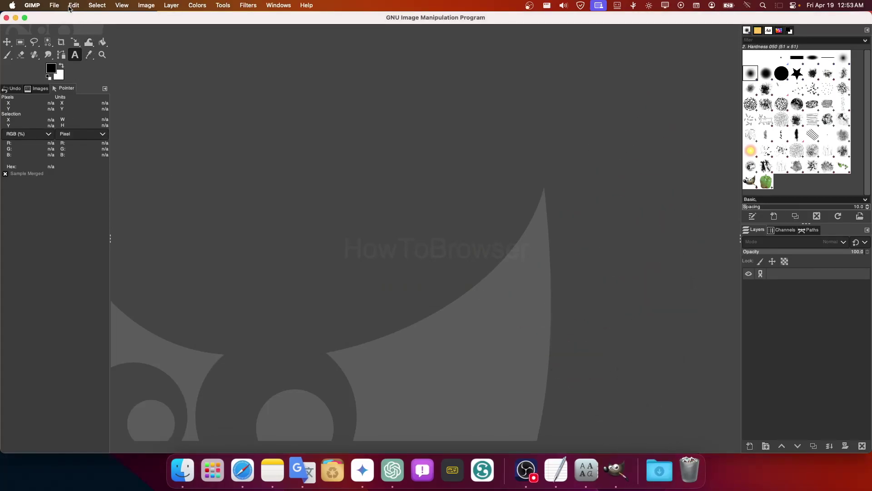
Create a new white 1920x1080 image via File > New
click(55, 5)
click(54, 5)
click(55, 5)
click(58, 20)
click(288, 122)
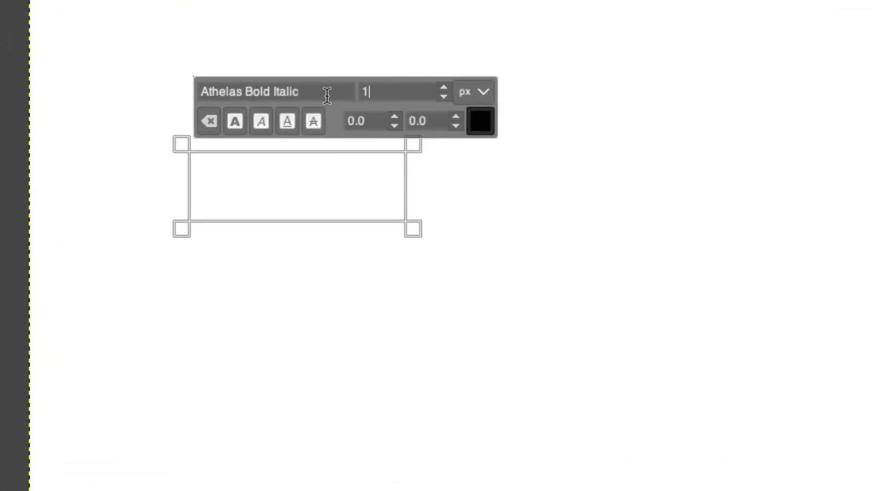
Add a 100 px text layer reading dcdddccd and widen its box to fit one line
text(00)
click(364, 192)
text(dcdddc-)
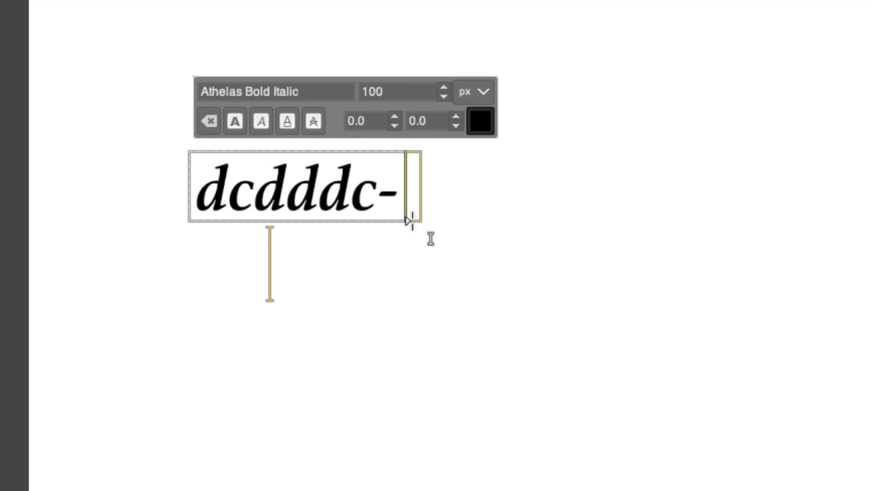
drag(431, 238, 533, 277)
click(315, 87)
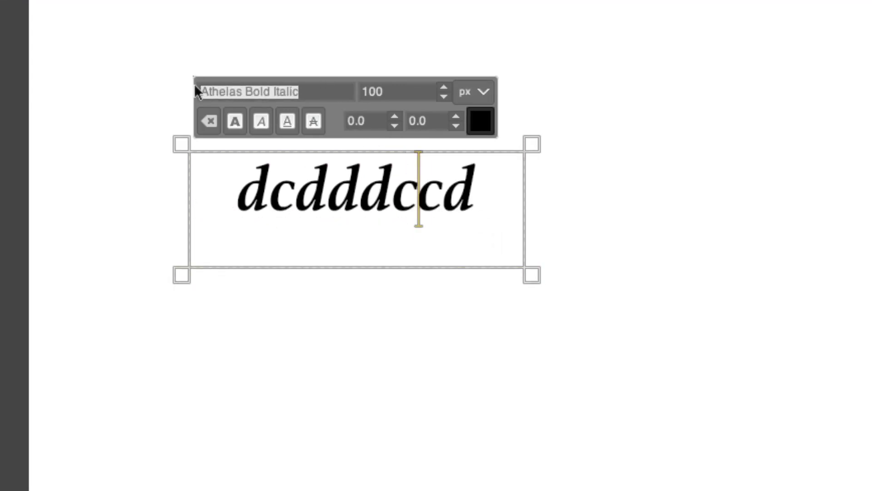
text(ch)
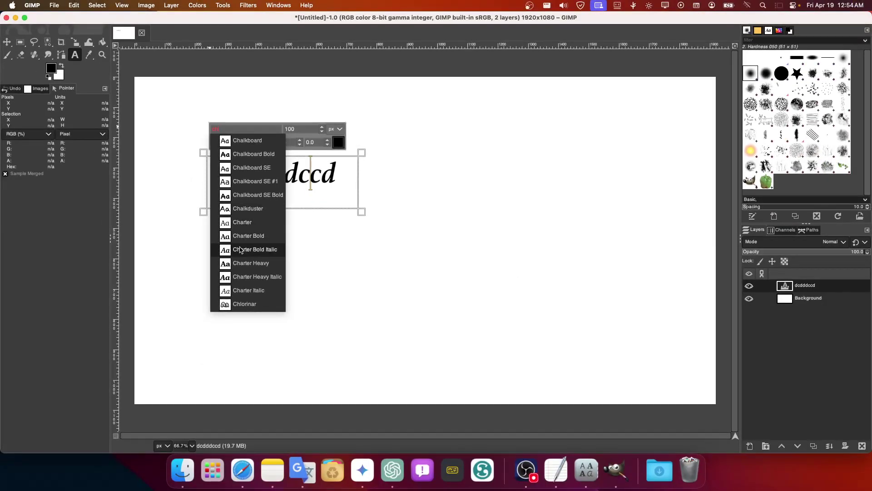
Select all the dcdddccd text and apply the Chlorinar font to it
key(Escape)
click(322, 175)
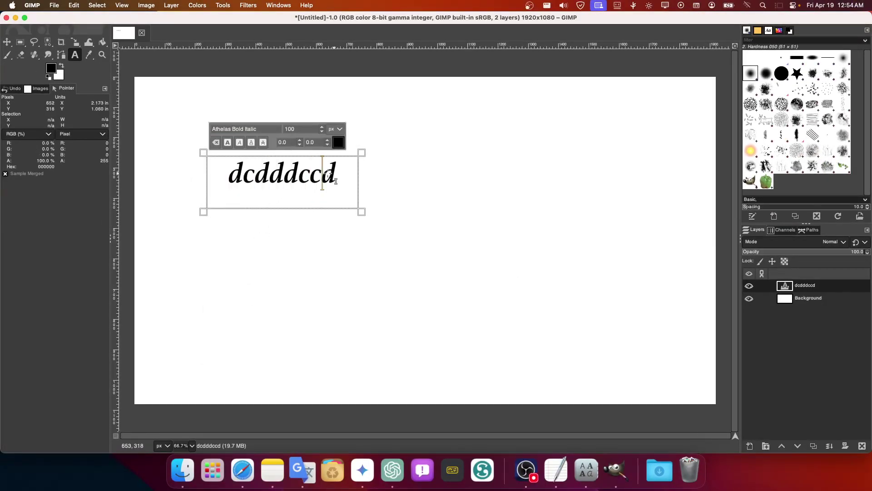
key(ctrl+a)
drag(256, 128, 170, 129)
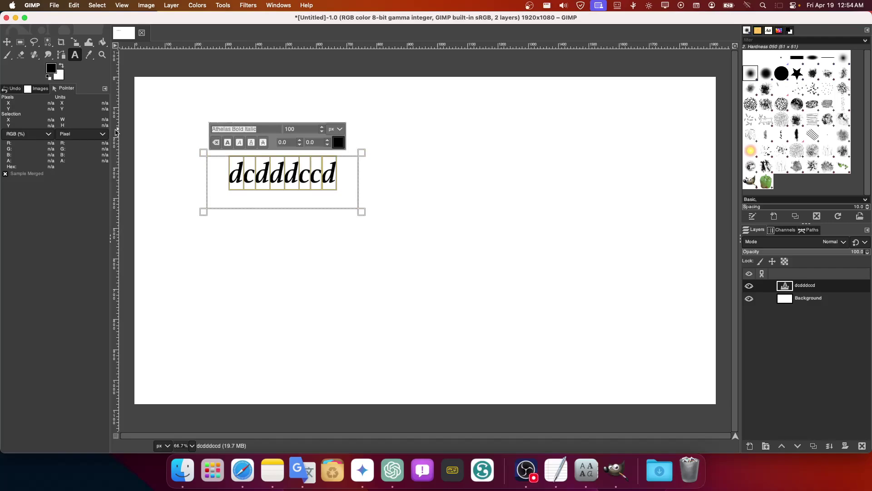
text(ch)
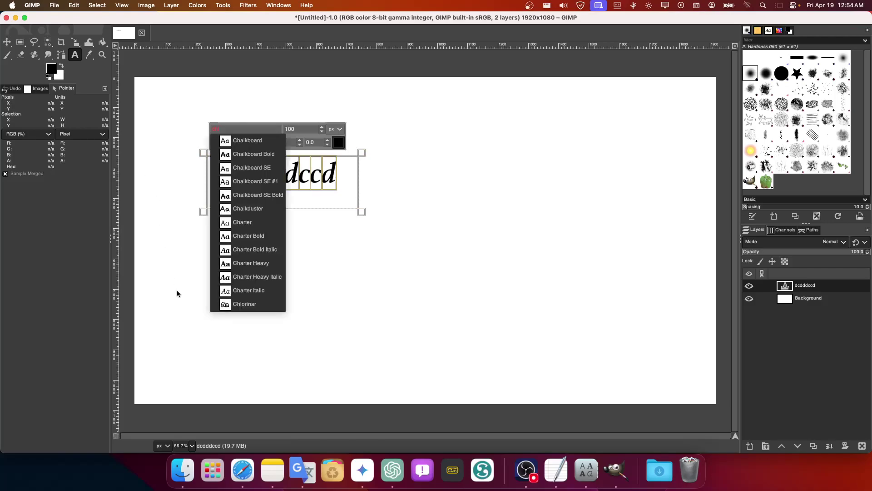
click(245, 304)
drag(376, 214, 350, 189)
click(276, 176)
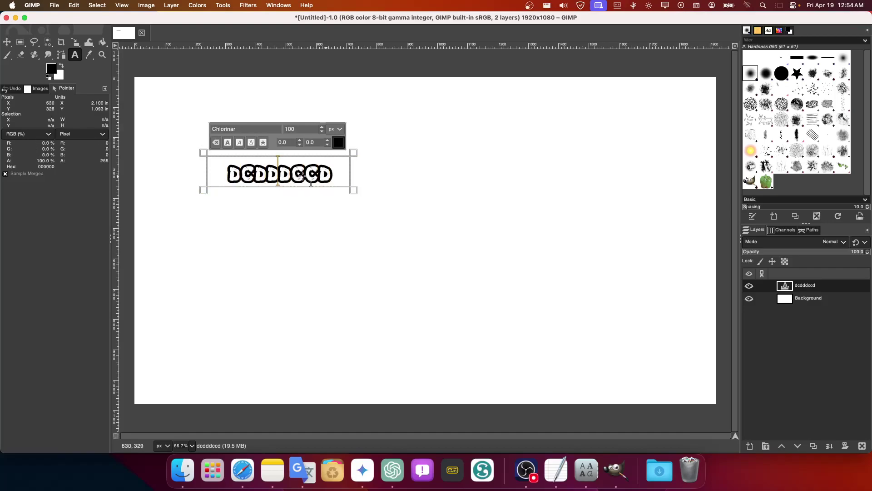
Set the text size to 300 px and enlarge the text box to fit
key(super+a)
text(300)
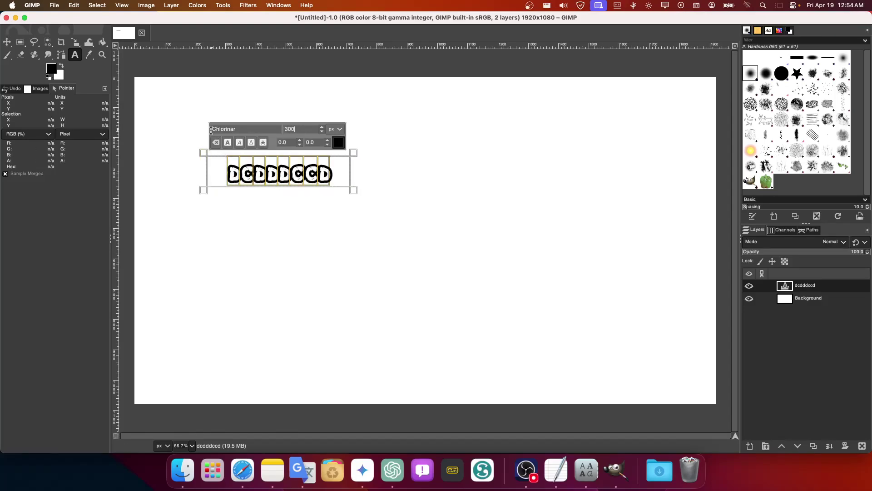
key(Return)
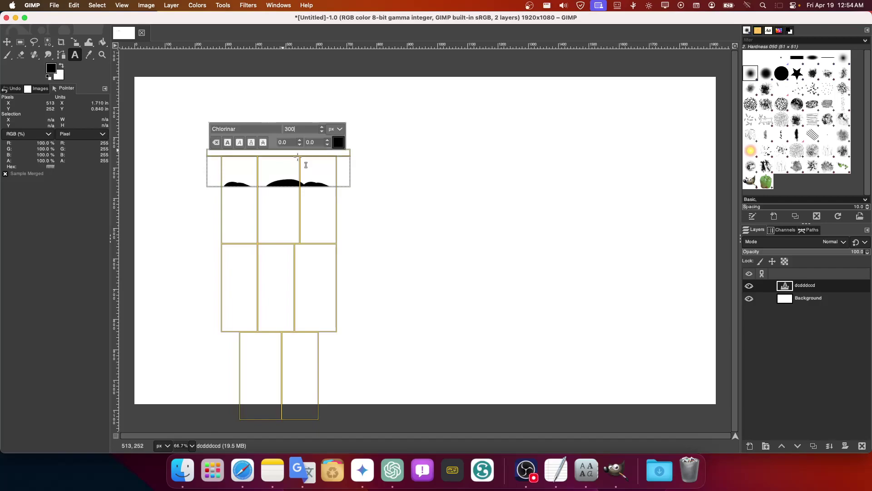
drag(359, 190, 558, 268)
click(341, 173)
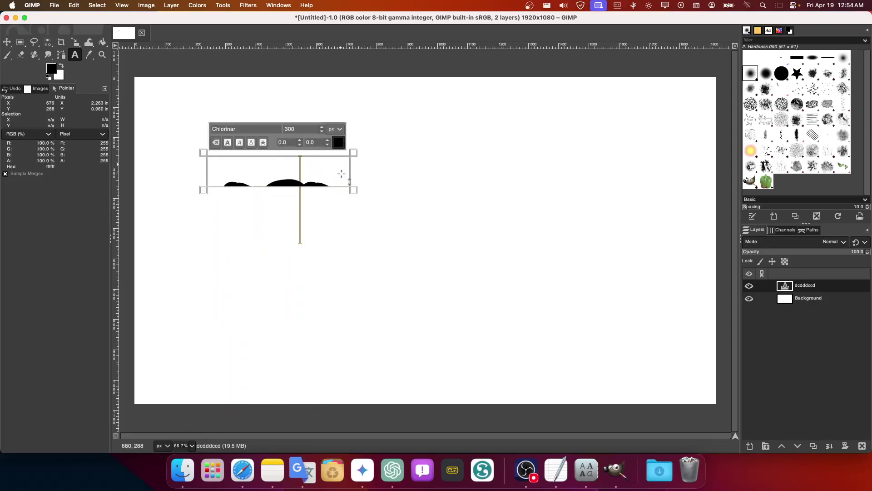
drag(354, 192, 642, 286)
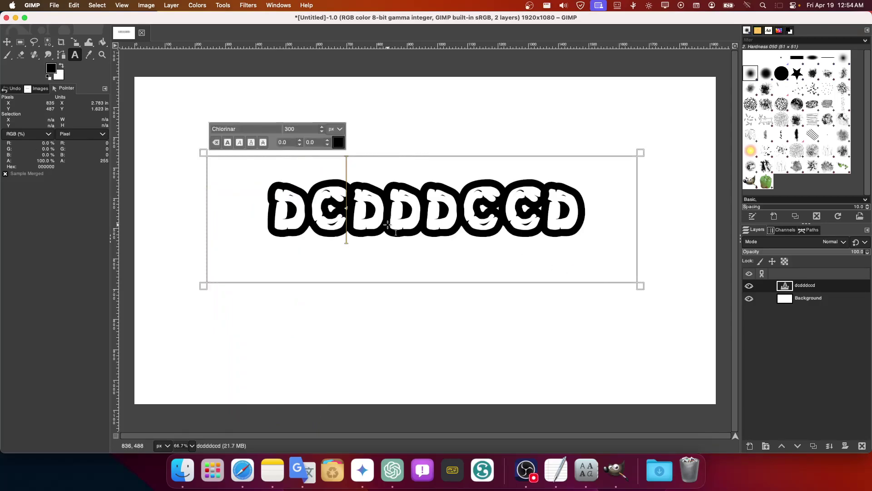